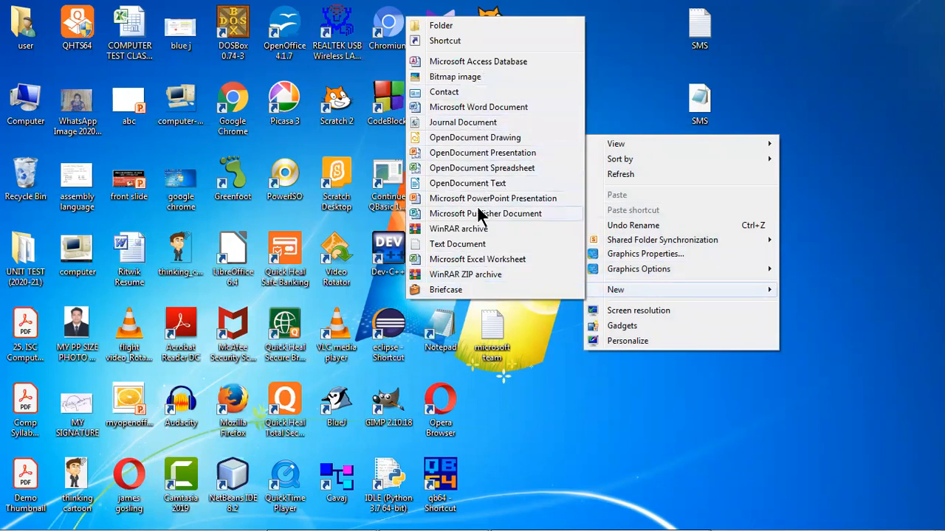
# - Create a new Microsoft Excel worksheet on the desktop, name it with the owner's first name in capitals, and open it
pyautogui.click(471, 259)
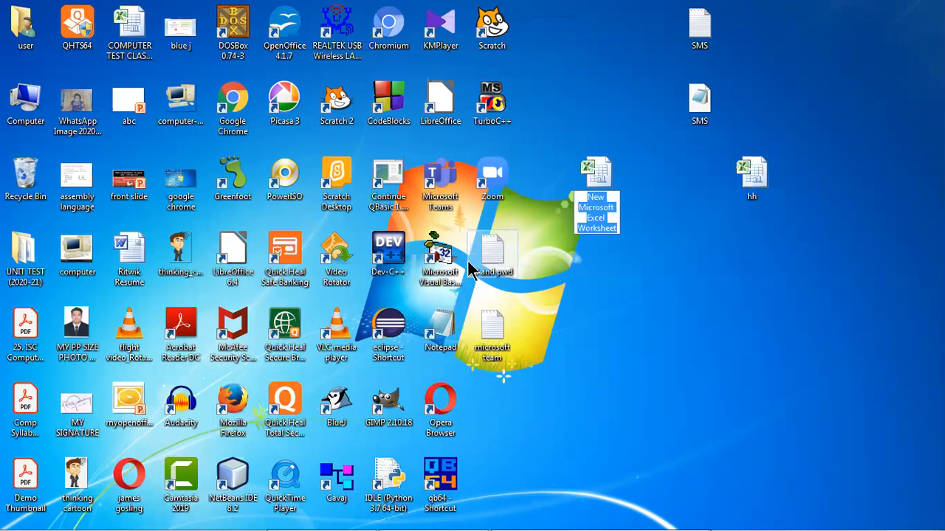
pyautogui.write('RITWIK')
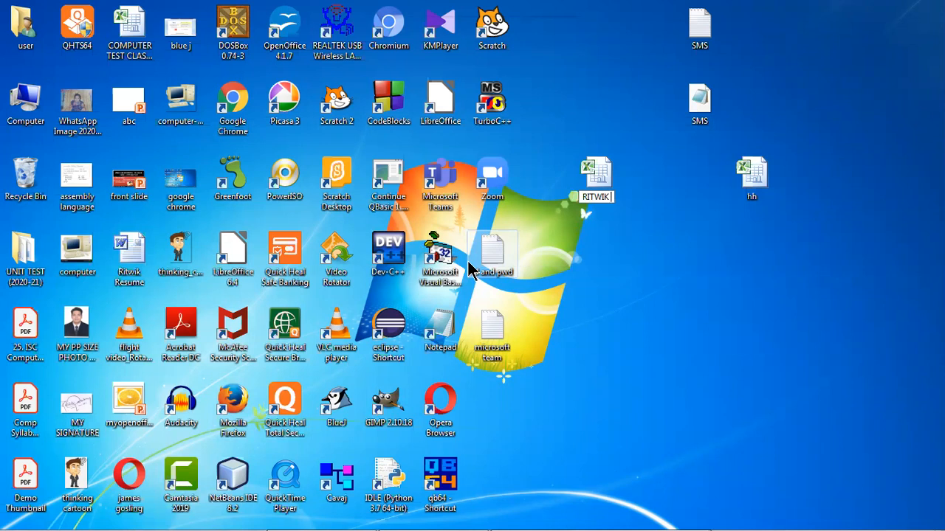
pyautogui.press('Return')
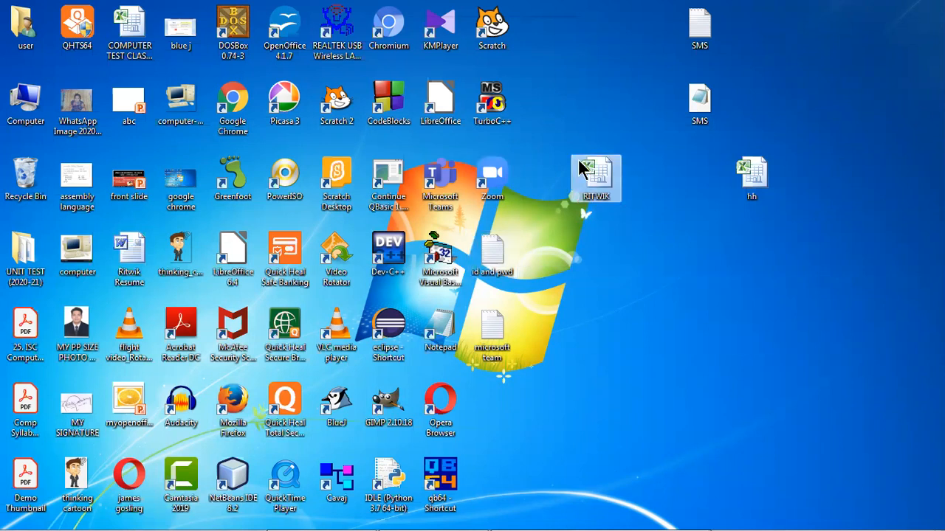
pyautogui.doubleClick(595, 177)
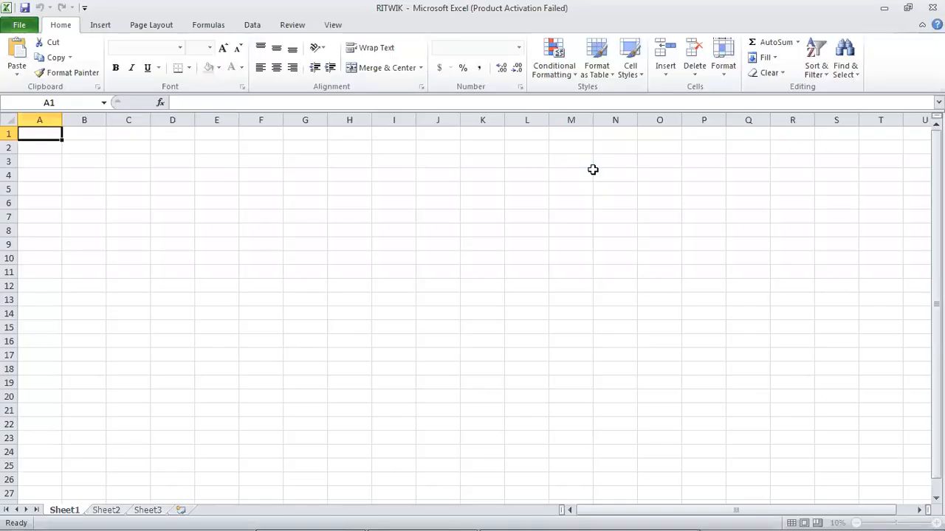
pyautogui.click(633, 123)
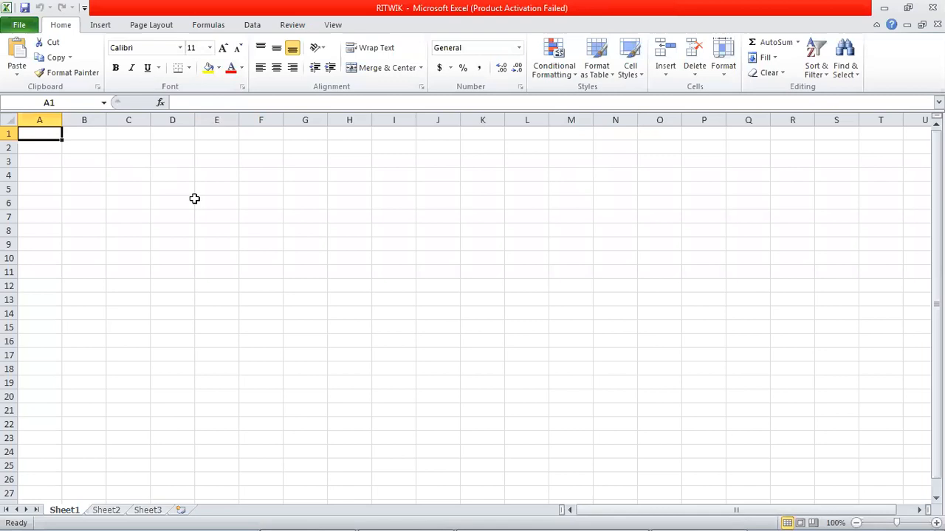
# - Set the font size of cell F7 to 48 and widen column F to about twice its width
pyautogui.click(263, 216)
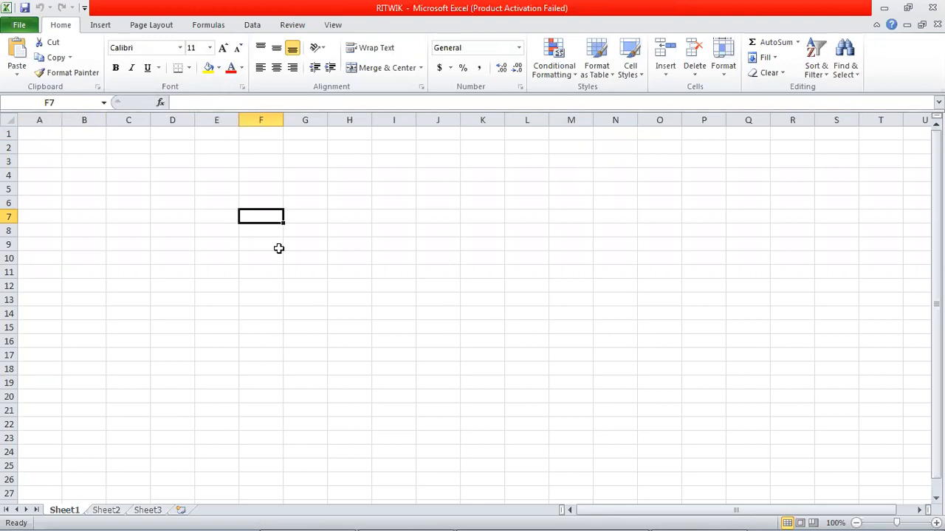
pyautogui.click(210, 47)
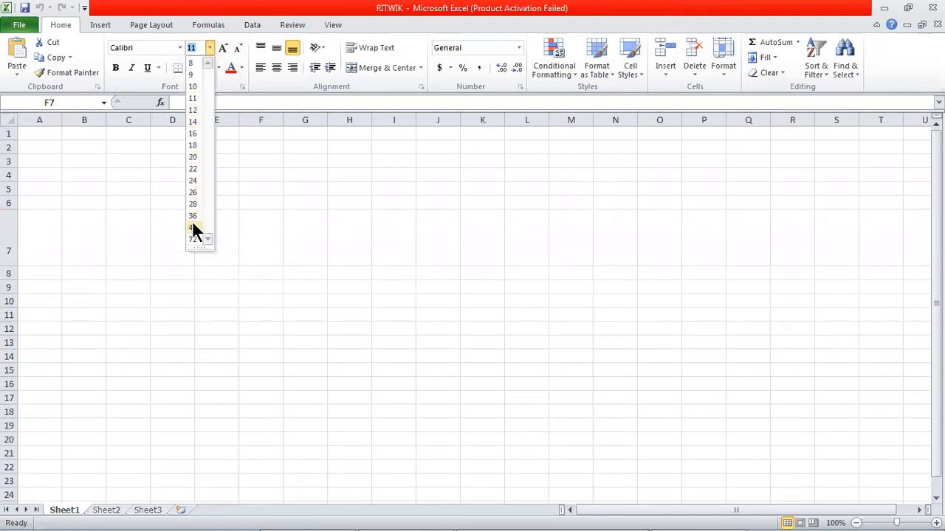
pyautogui.click(192, 227)
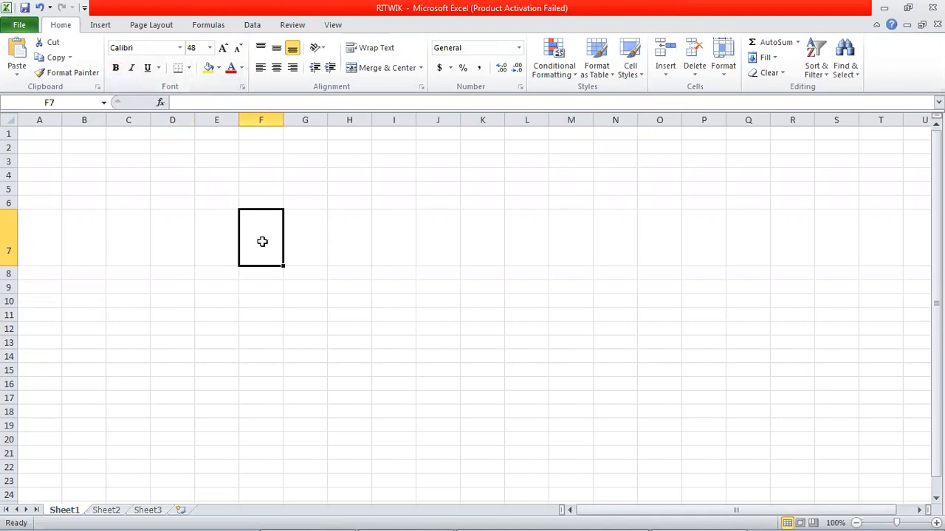
pyautogui.moveTo(291, 117); pyautogui.dragTo(329, 121)
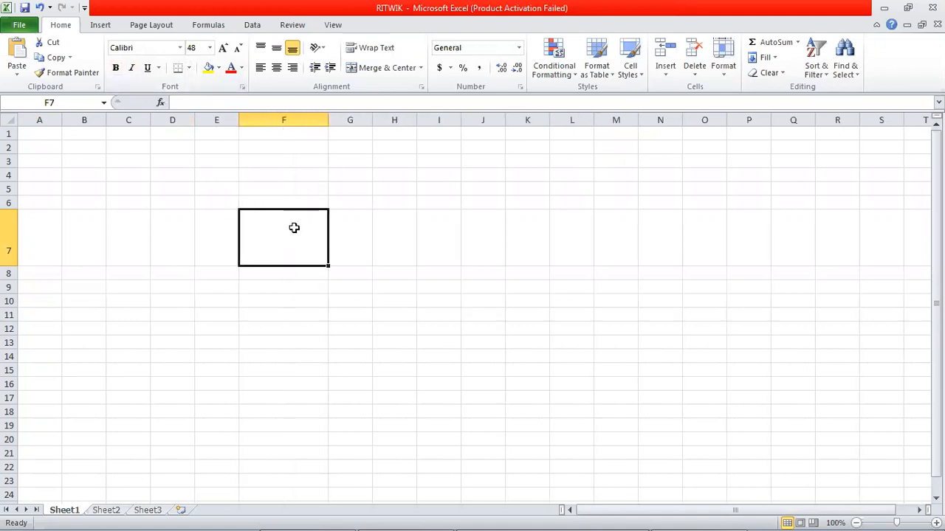
# - Enter the formula =10+5 in cell F7 and reselect the cell to view its formula
pyautogui.write('=10+5')
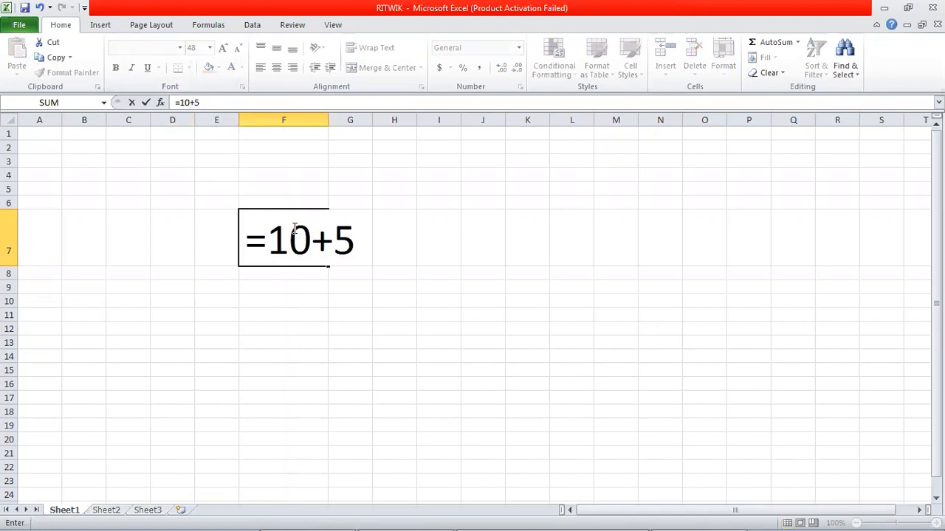
pyautogui.press('Return')
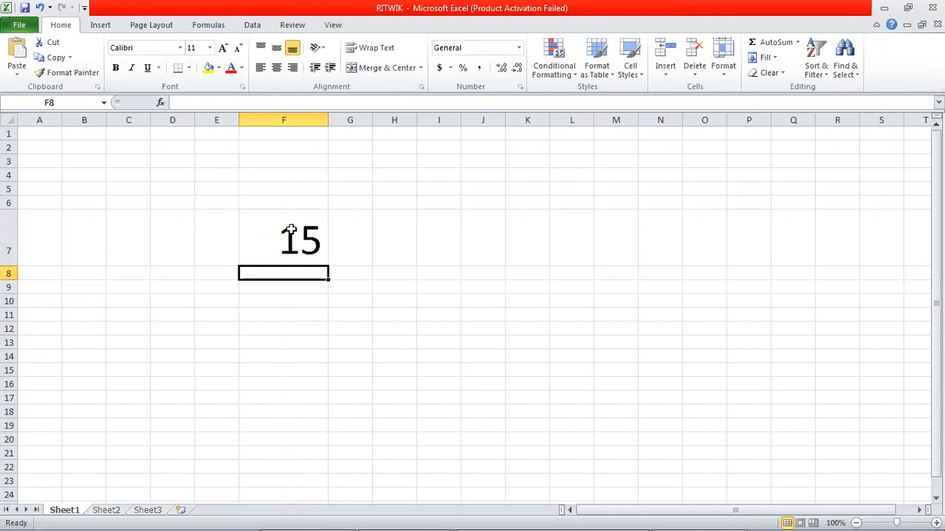
pyautogui.click(283, 234)
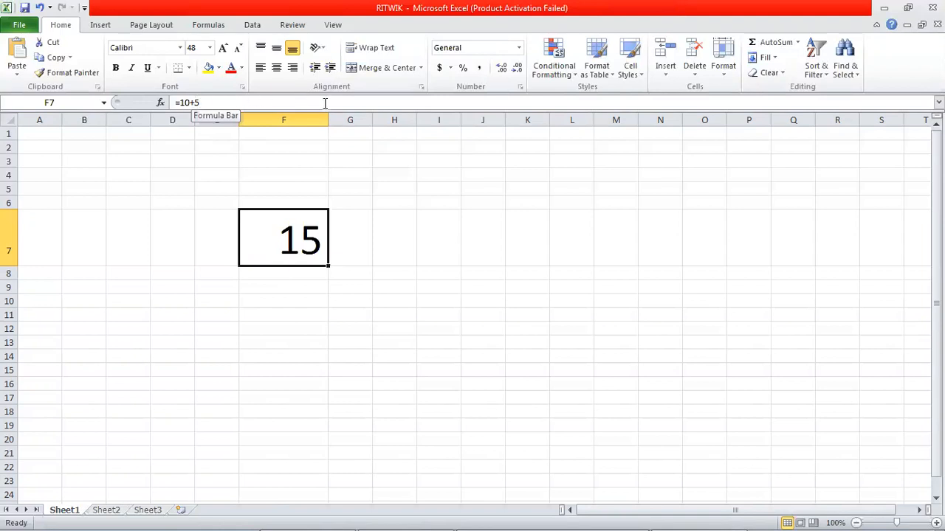
# - Enter the plain number 22 in cell C7
pyautogui.click(110, 232)
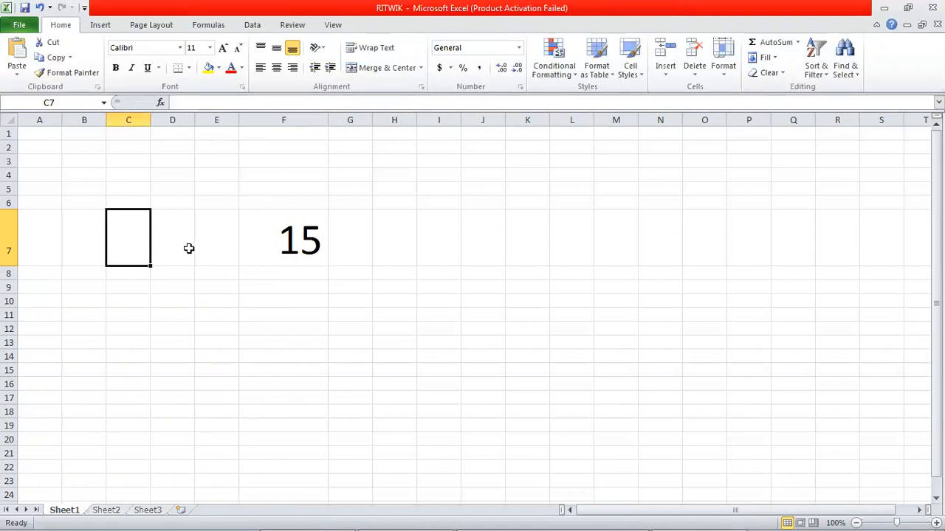
pyautogui.write('22')
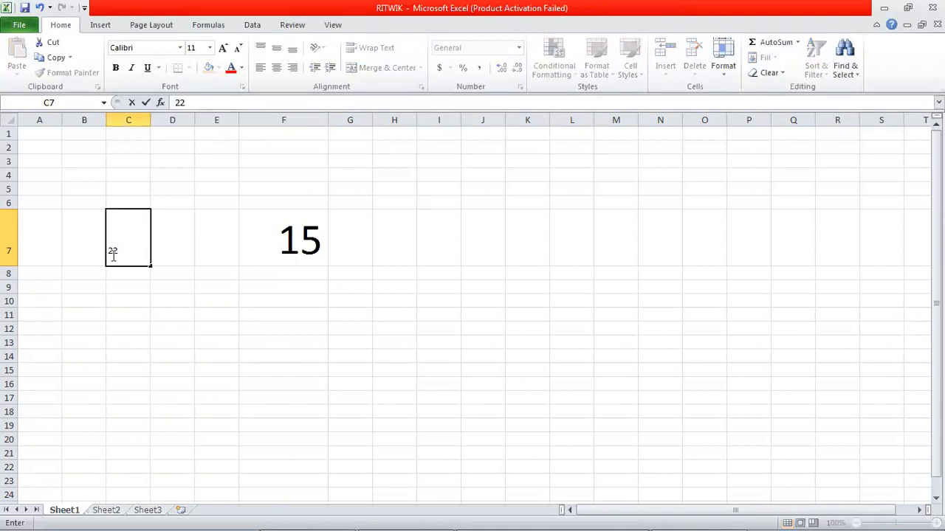
pyautogui.click(140, 314)
# - Copy the formatting of F7 onto C7 with Format Painter and widen column C to fit the enlarged number
pyautogui.click(290, 226)
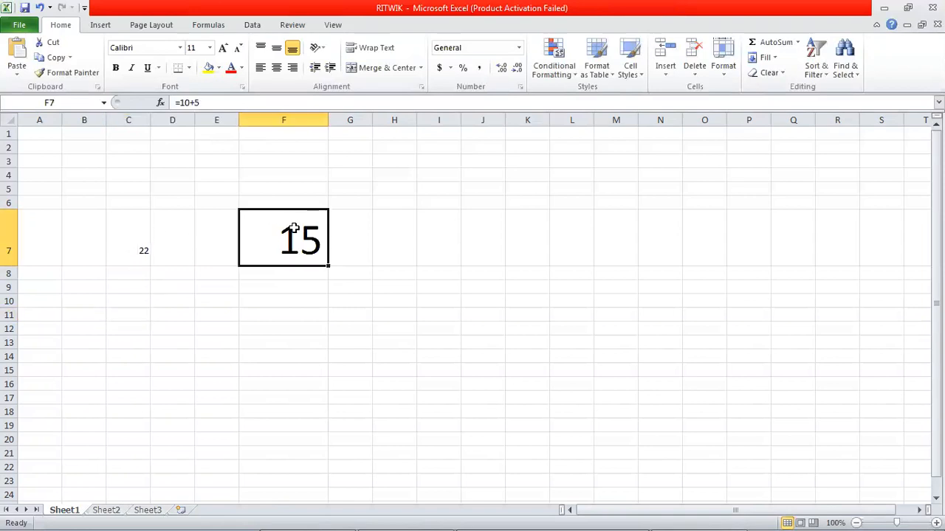
pyautogui.click(70, 72)
pyautogui.click(122, 232)
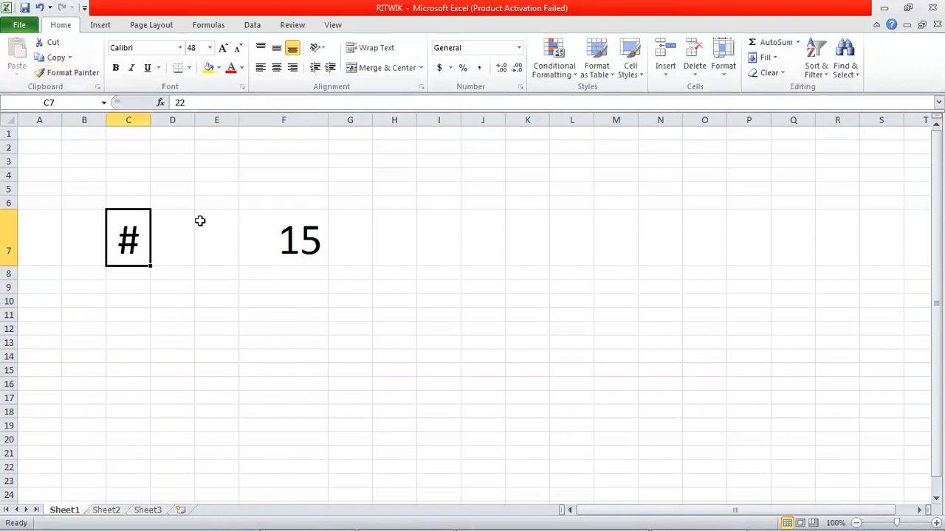
pyautogui.moveTo(150, 118); pyautogui.dragTo(232, 135)
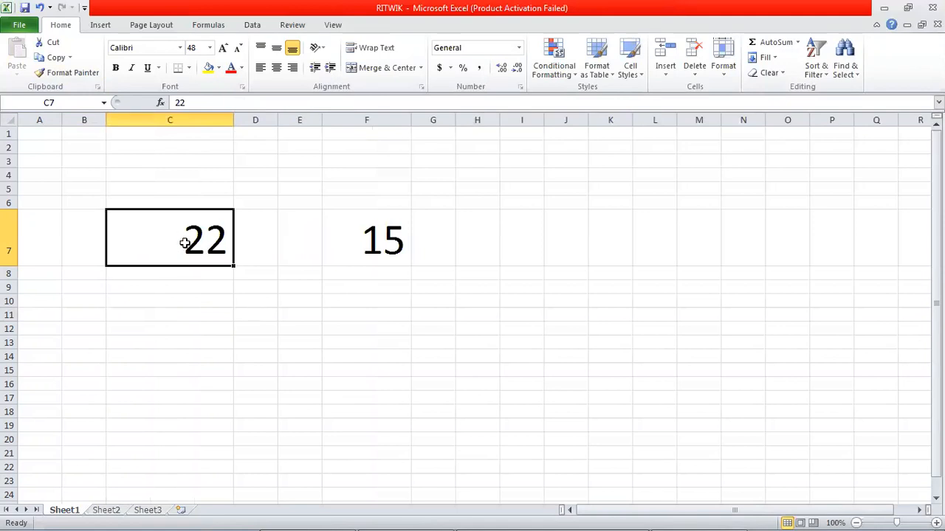
# - Compare the underlying contents of cells C7 and F7, a plain constant against a formula
pyautogui.moveTo(177, 102); pyautogui.dragTo(188, 102)
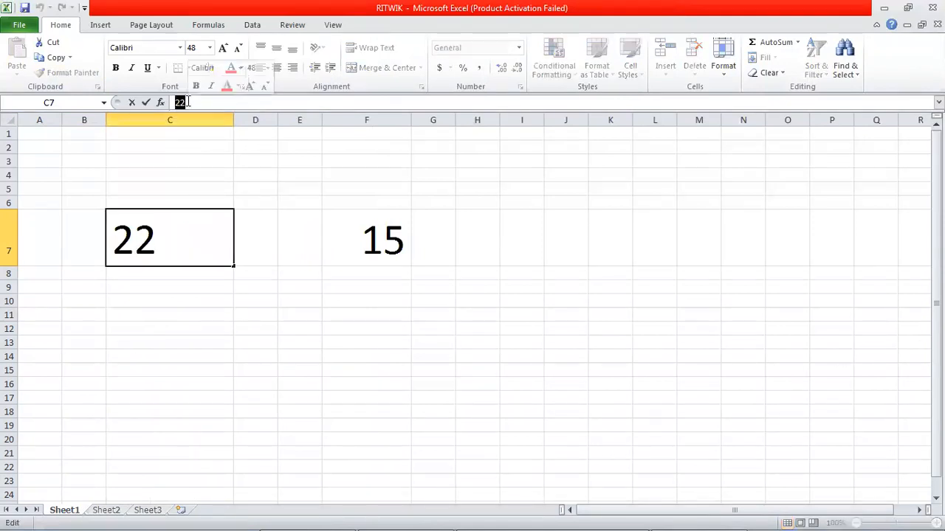
pyautogui.click(367, 240)
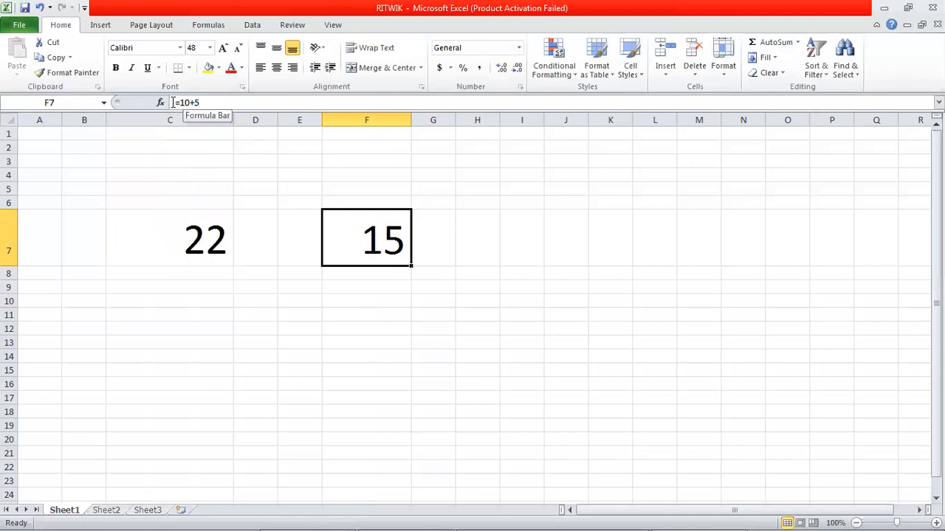
pyautogui.moveTo(174, 102); pyautogui.dragTo(208, 102)
# - Clear the formula from cell F7
pyautogui.click(307, 297)
pyautogui.click(419, 201)
pyautogui.click(378, 240)
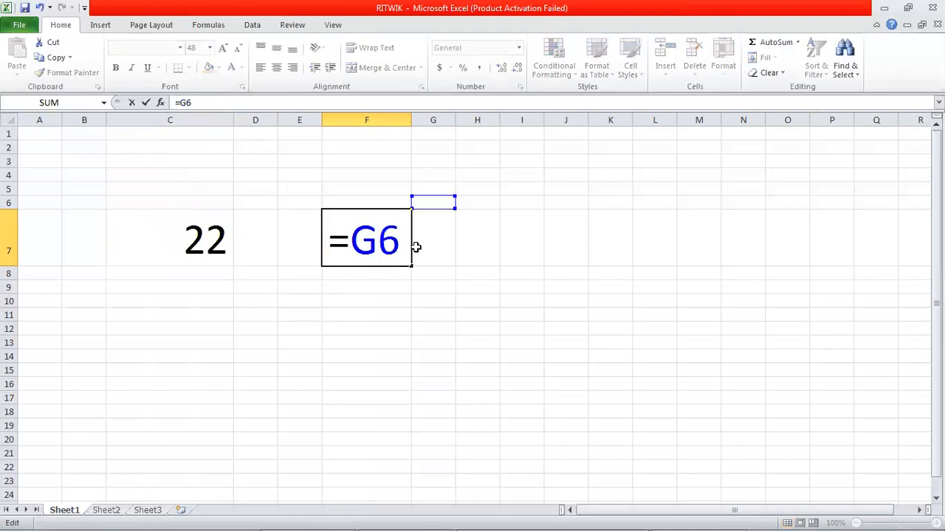
pyautogui.click(404, 245)
pyautogui.press('BackSpace')
pyautogui.press('BackSpace')
pyautogui.press('BackSpace')
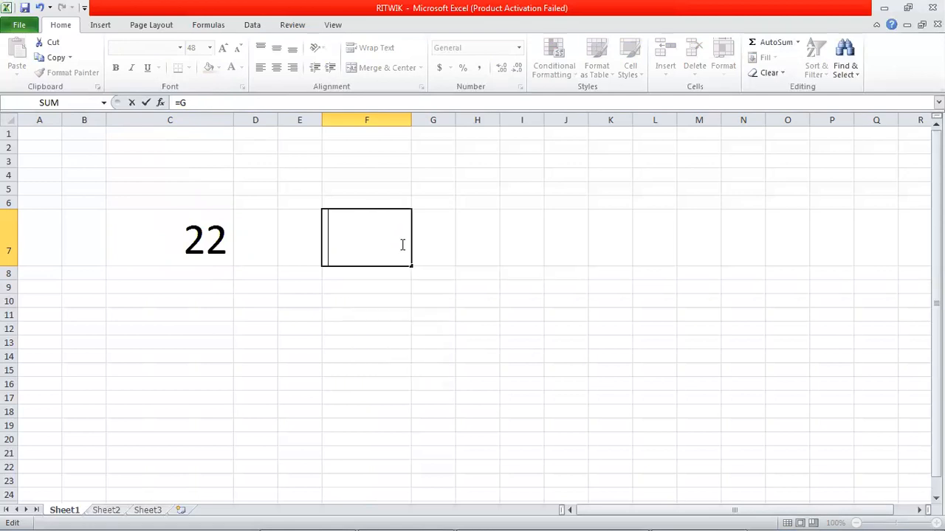
pyautogui.moveTo(362, 327); pyautogui.dragTo(362, 319)
# - Enter the multiplication formula =25*4 in cell F7
pyautogui.click(361, 248)
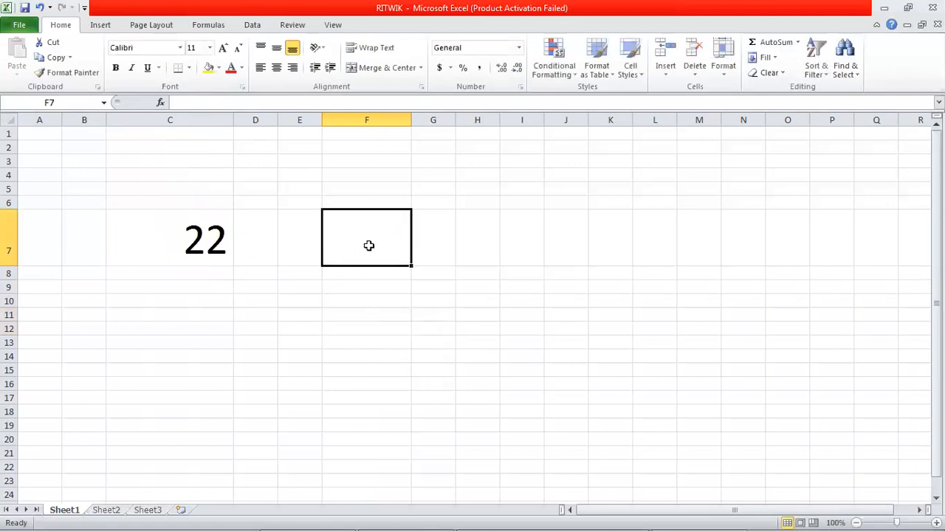
pyautogui.write('=2')
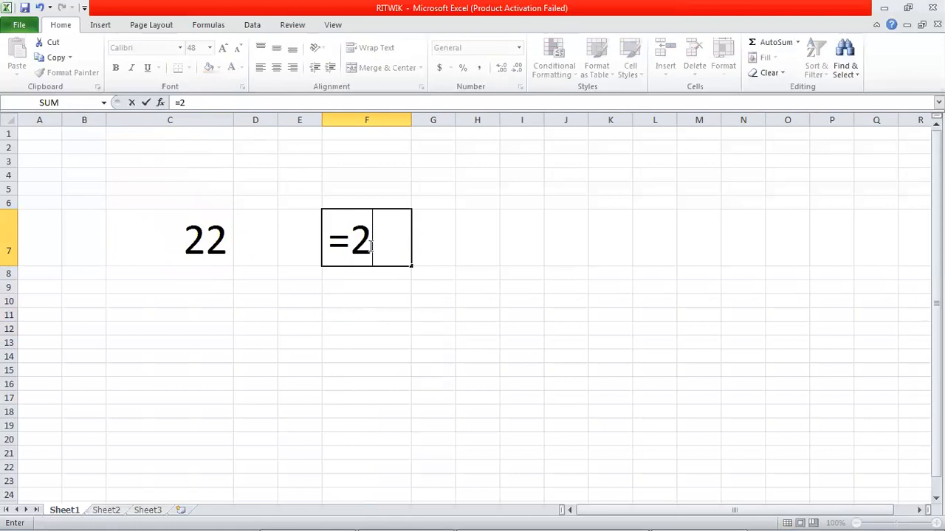
pyautogui.write('5*4')
pyautogui.press('Return')
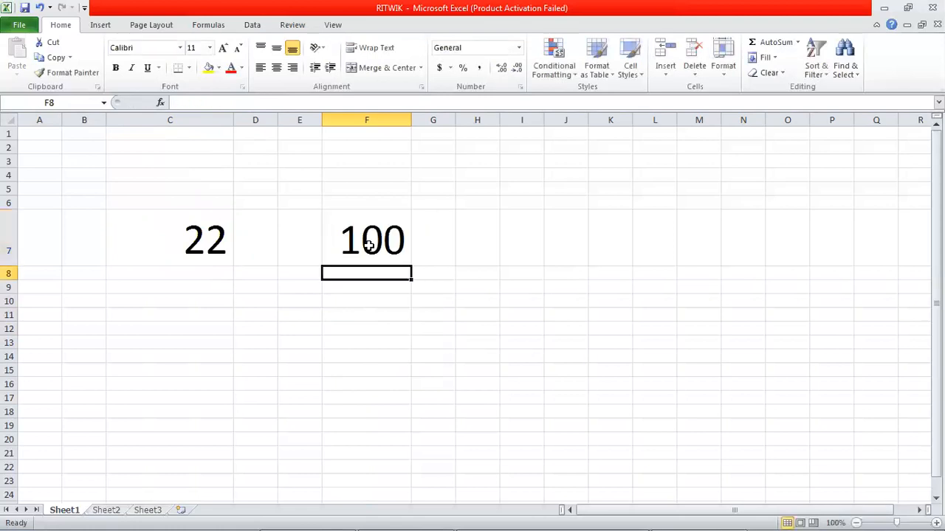
# - Replace the contents of F7 with 25*4 without an equal sign, and widen column F slightly to fit it
pyautogui.click(369, 246)
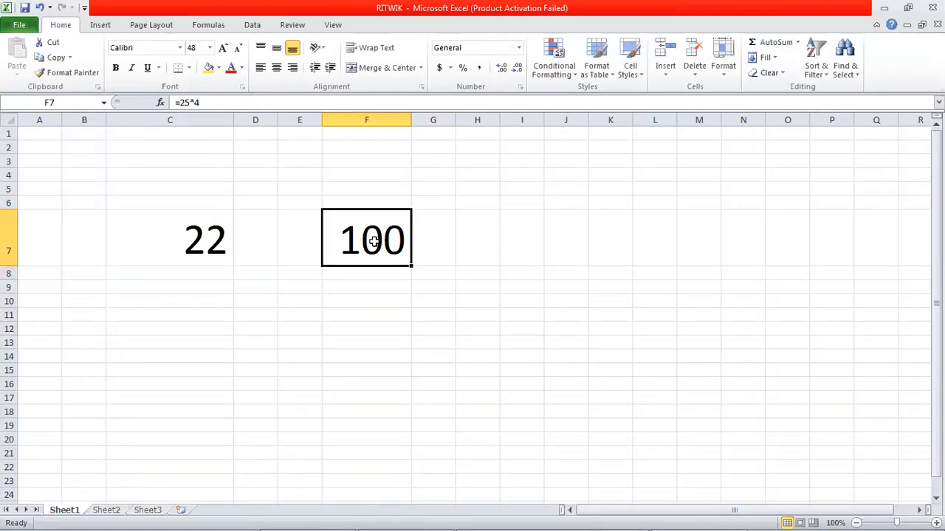
pyautogui.press('Delete')
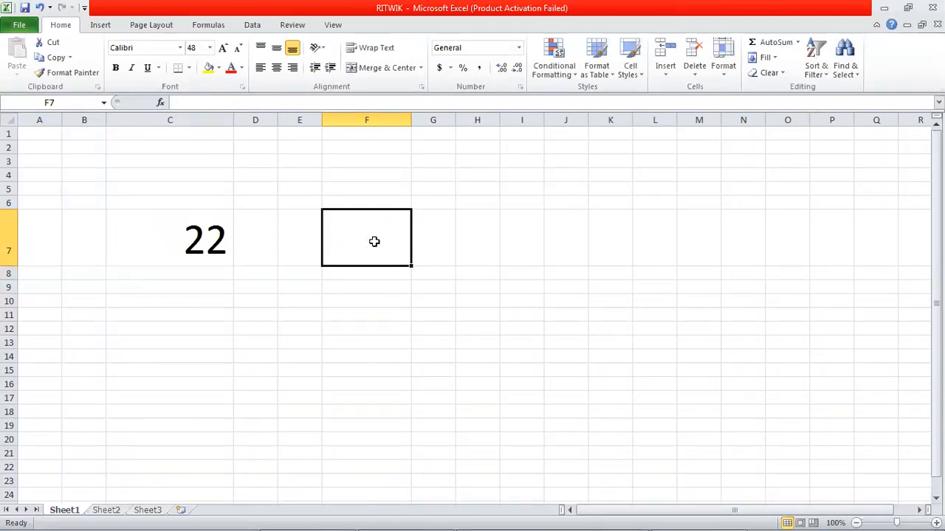
pyautogui.write('25*4')
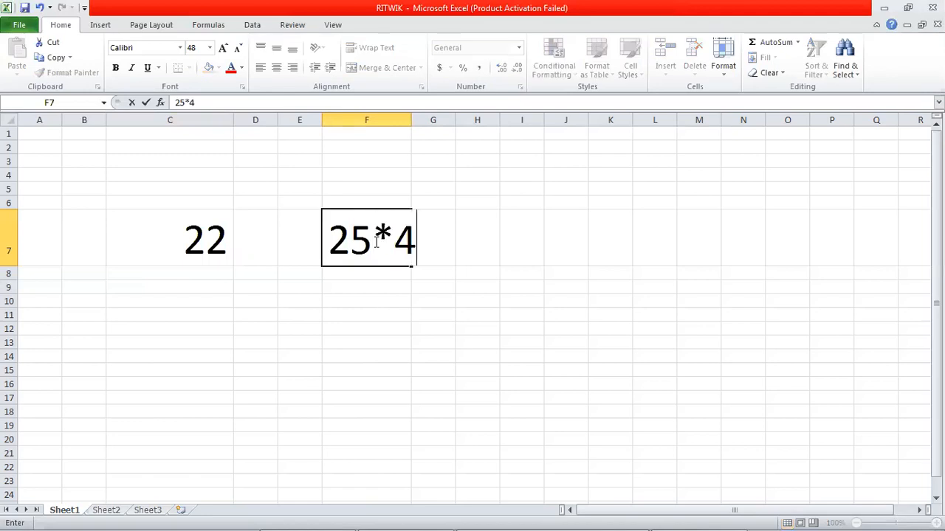
pyautogui.press('Return')
pyautogui.moveTo(411, 115); pyautogui.dragTo(419, 116)
pyautogui.click(378, 230)
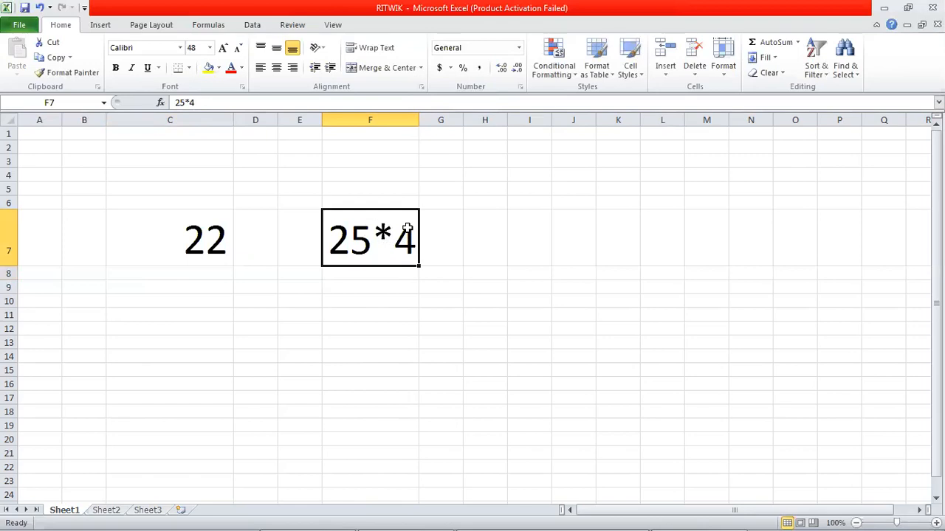
# - Turn the text in F7 into a formula by adding an equal sign in front of 25*4
pyautogui.doubleClick(337, 237)
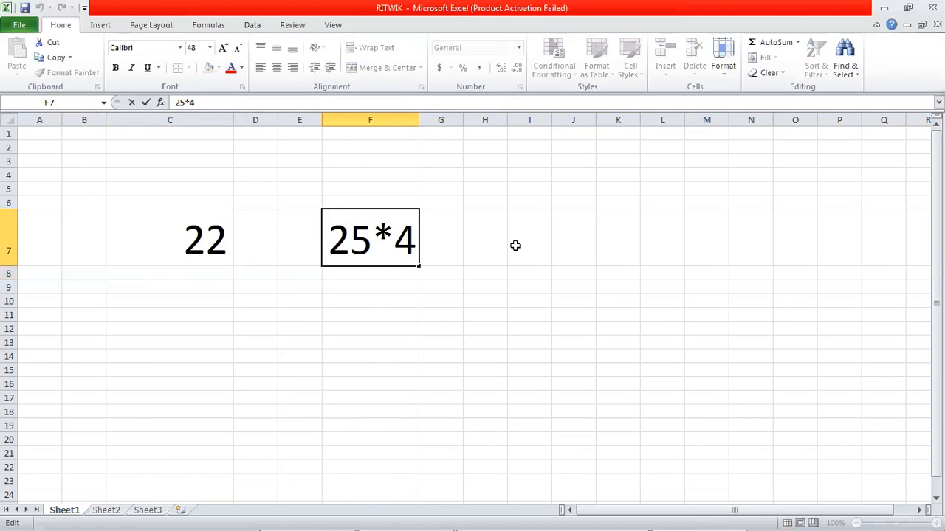
pyautogui.write('=')
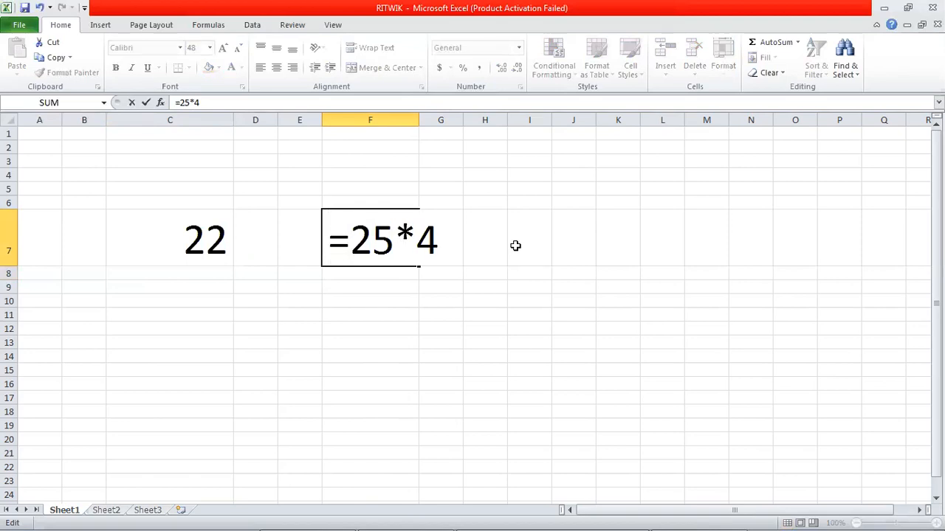
pyautogui.press('Return')
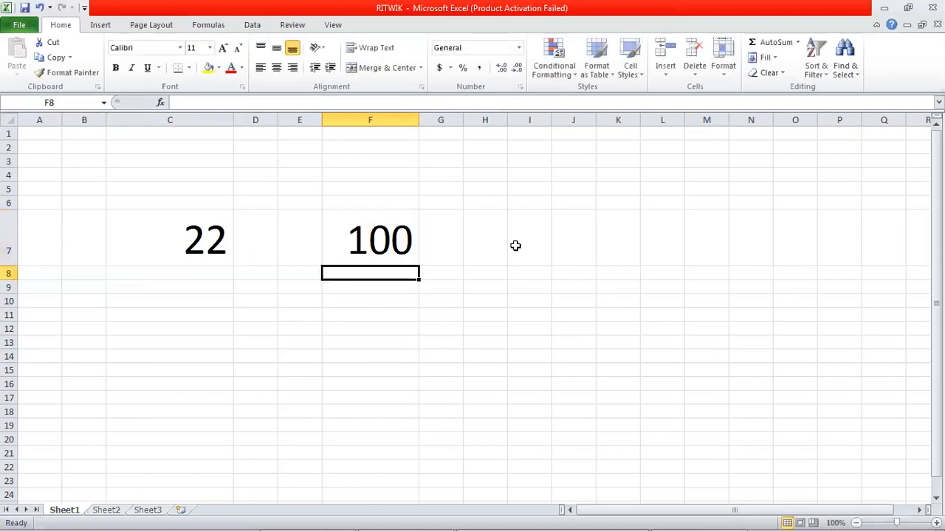
# - Replace the contents of cell F7 with the not-equal comparison formula =10<>10
pyautogui.click(382, 234)
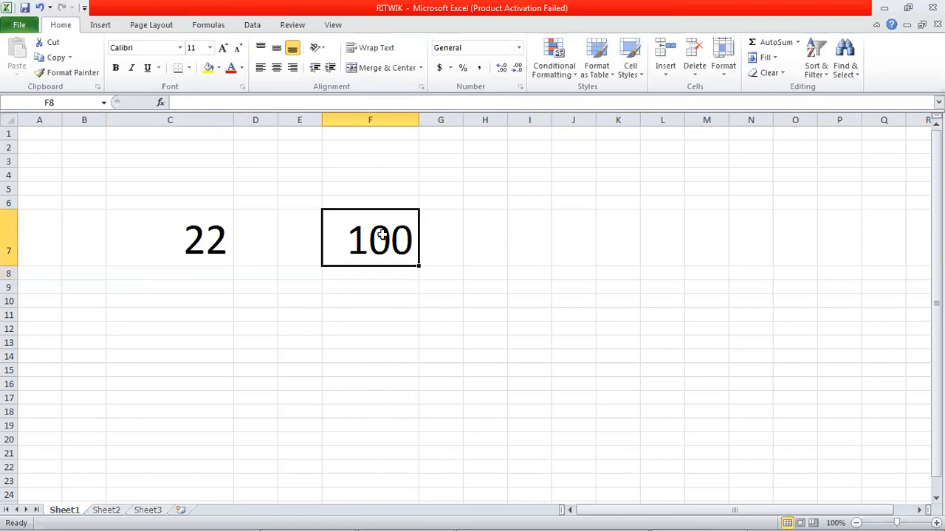
pyautogui.press('Delete')
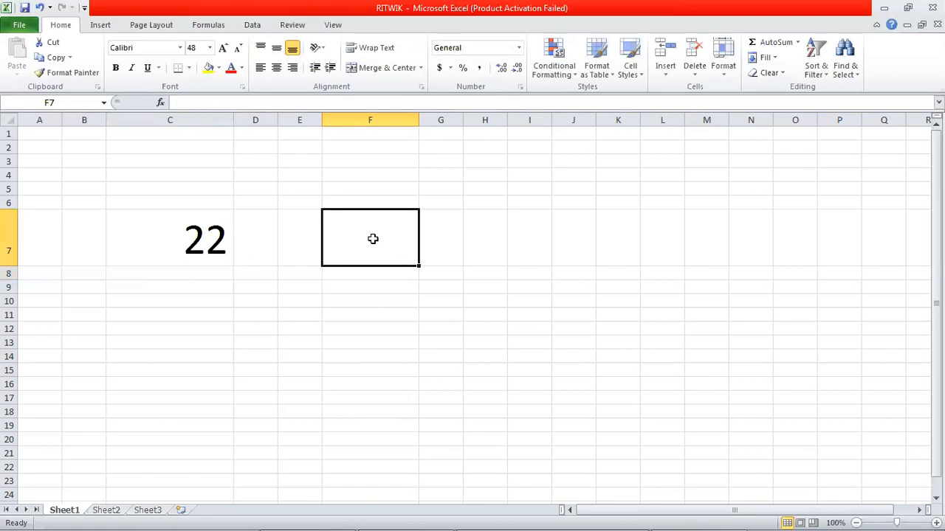
pyautogui.write('=')
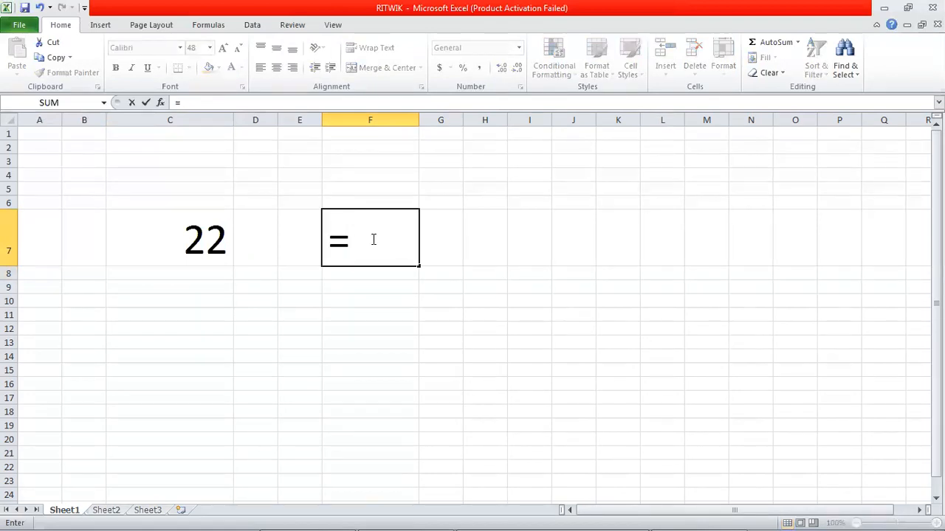
pyautogui.write('10<>10')
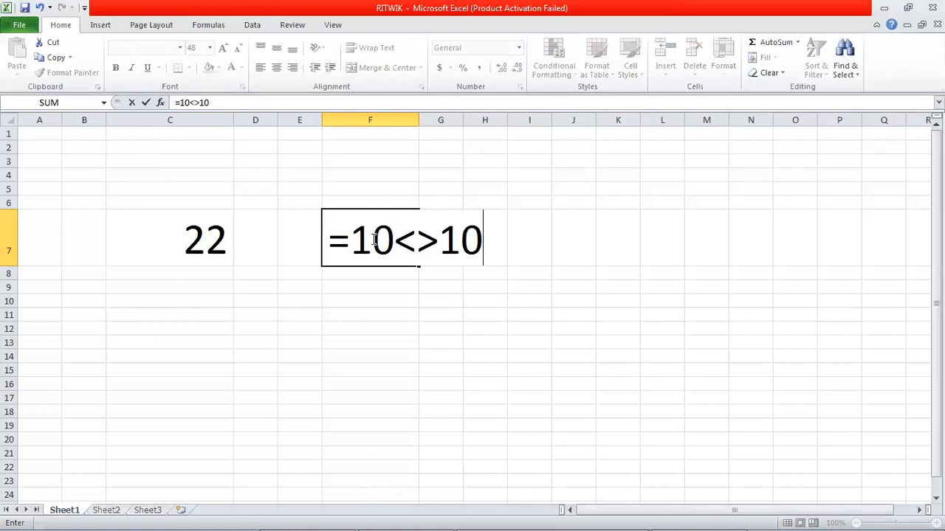
pyautogui.press('Return')
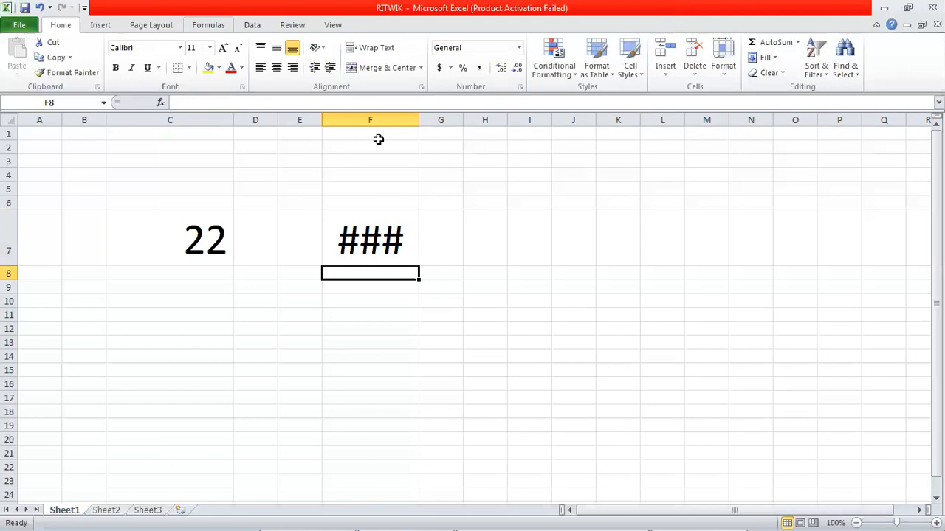
# - Widen column F until the result in F7 fits, narrowing it once in between to show the effect
pyautogui.moveTo(419, 120); pyautogui.dragTo(469, 120)
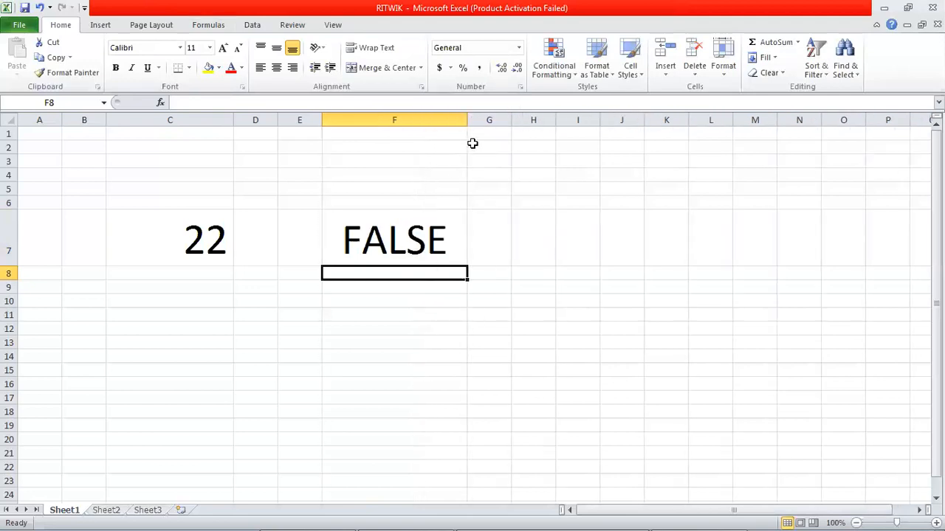
pyautogui.moveTo(468, 119); pyautogui.dragTo(416, 118)
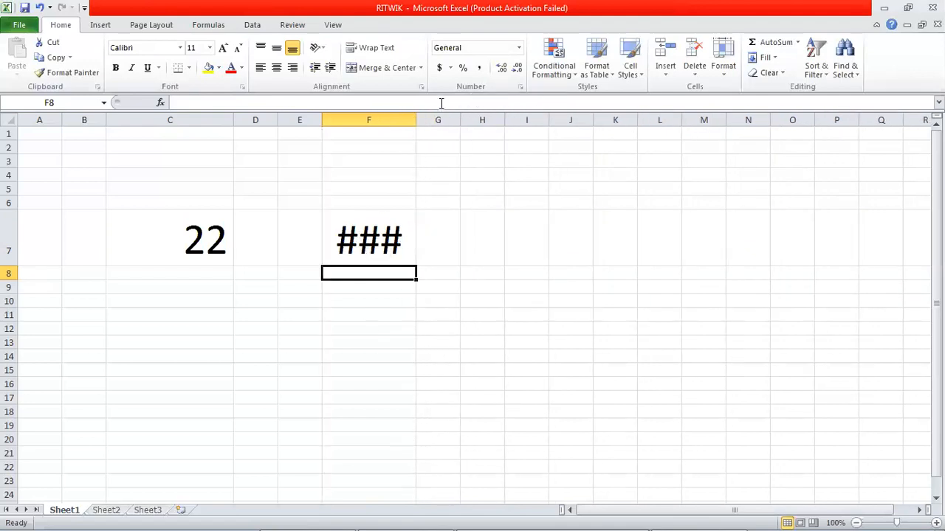
pyautogui.moveTo(416, 118); pyautogui.dragTo(462, 117)
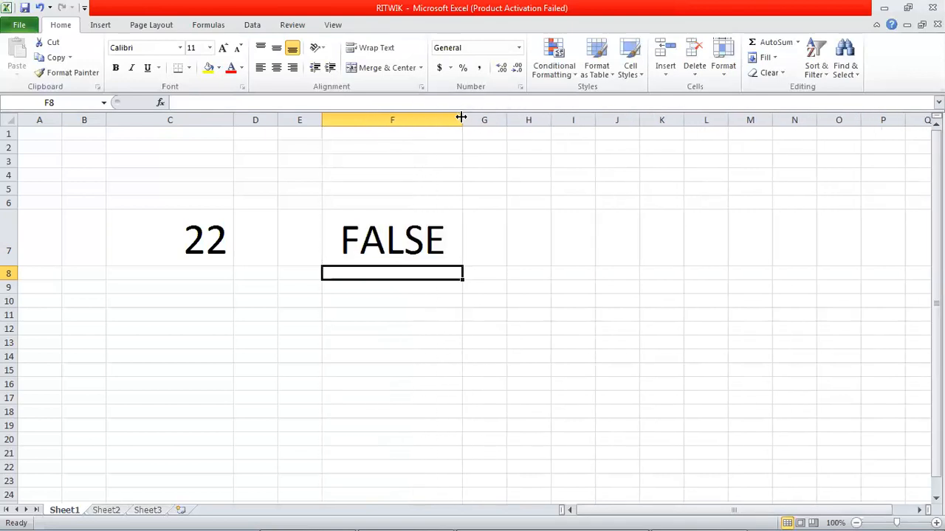
# - Overwrite cell F7 with the greater-than comparison formula =25>5
pyautogui.click(393, 245)
pyautogui.write('=')
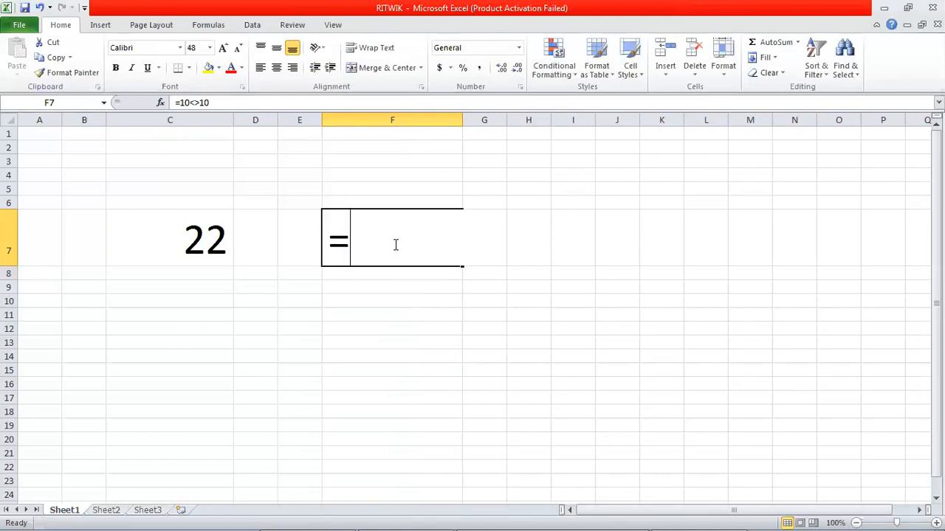
pyautogui.write('25')
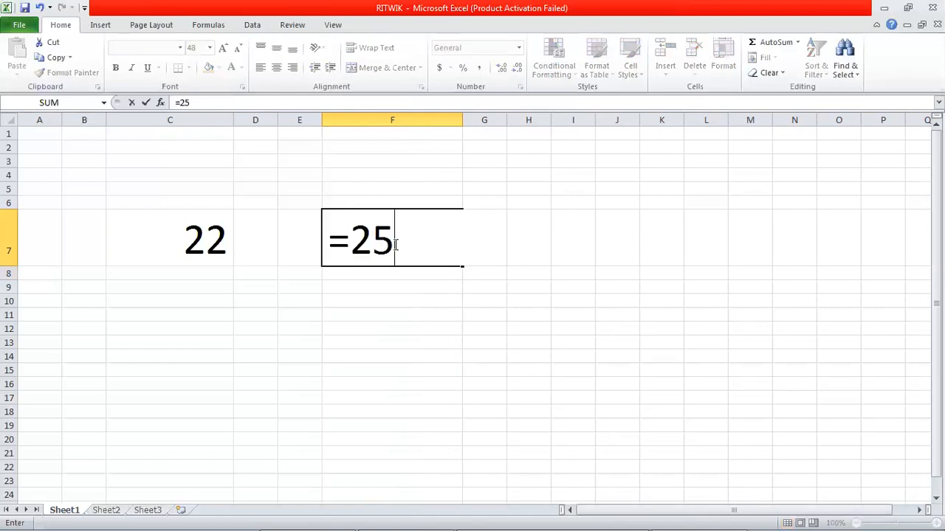
pyautogui.write('>5')
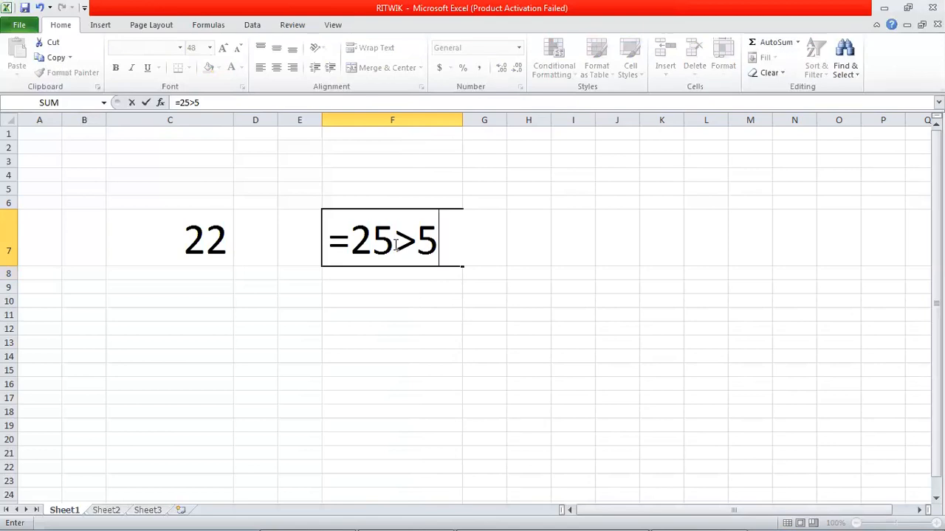
pyautogui.press('Return')
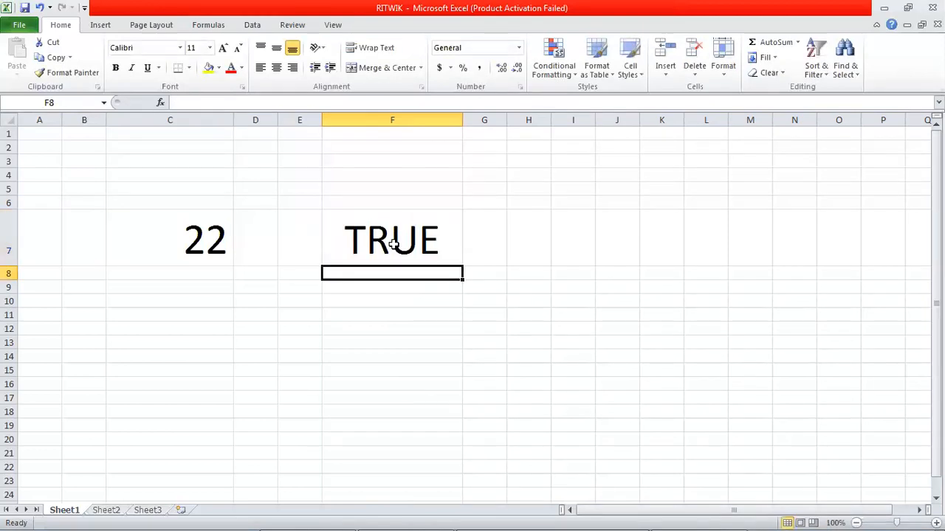
# - Overwrite cell F7 with the less-than-or-equal comparison formula =2<=3
pyautogui.click(393, 244)
pyautogui.write('=')
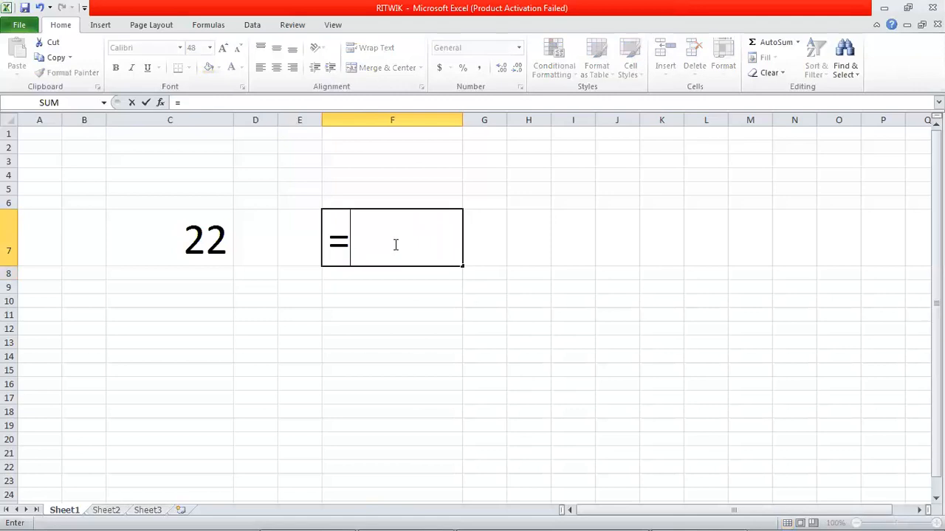
pyautogui.write('2<=3')
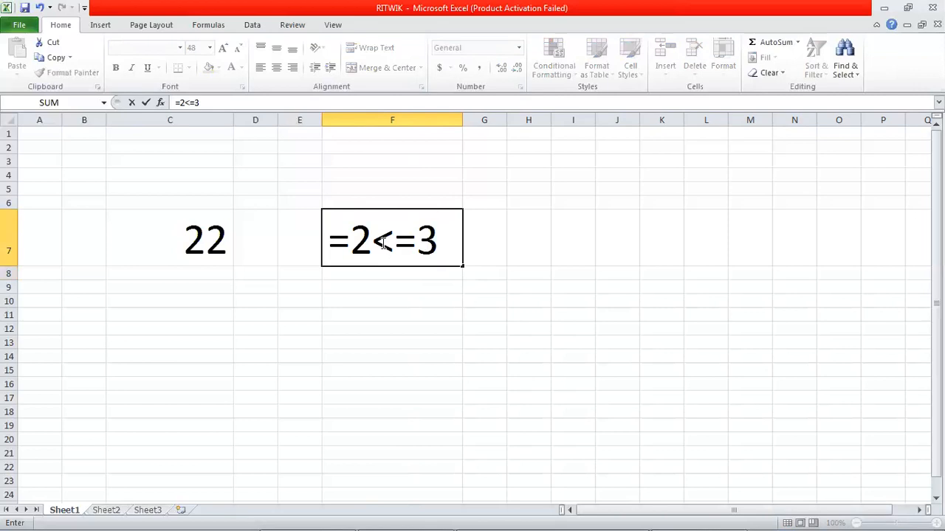
pyautogui.press('Return')
# - Overwrite cell F7 with the greater-than-or-equal comparison formula =2>=3 and select the cell again
pyautogui.click(380, 244)
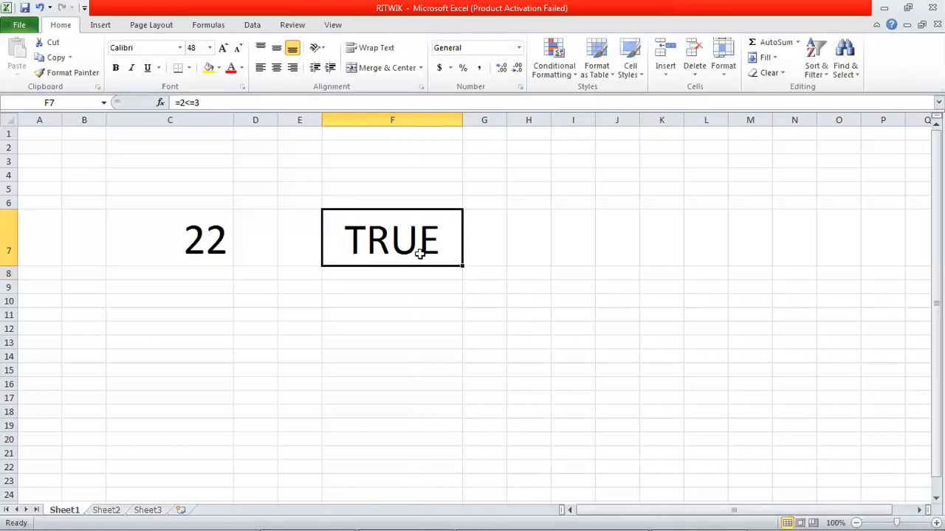
pyautogui.write('=2')
pyautogui.write('>=3')
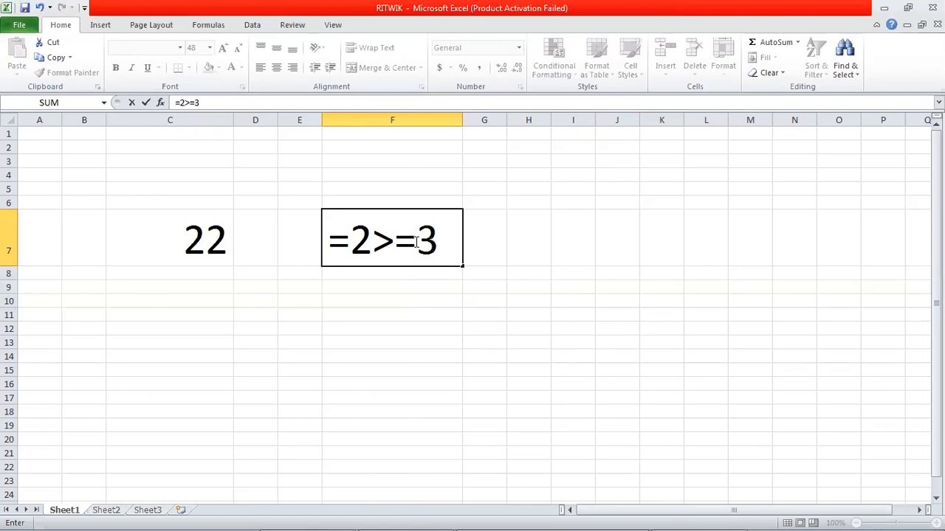
pyautogui.press('Return')
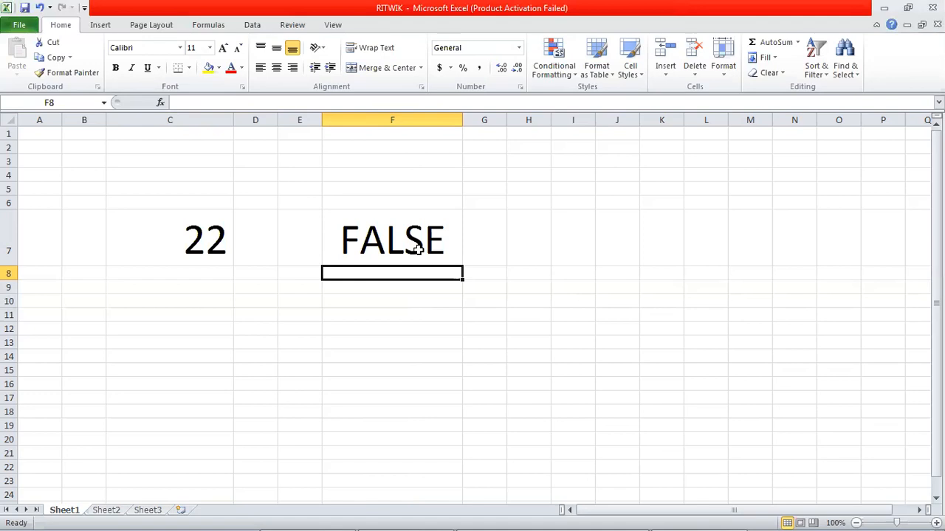
pyautogui.click(418, 250)
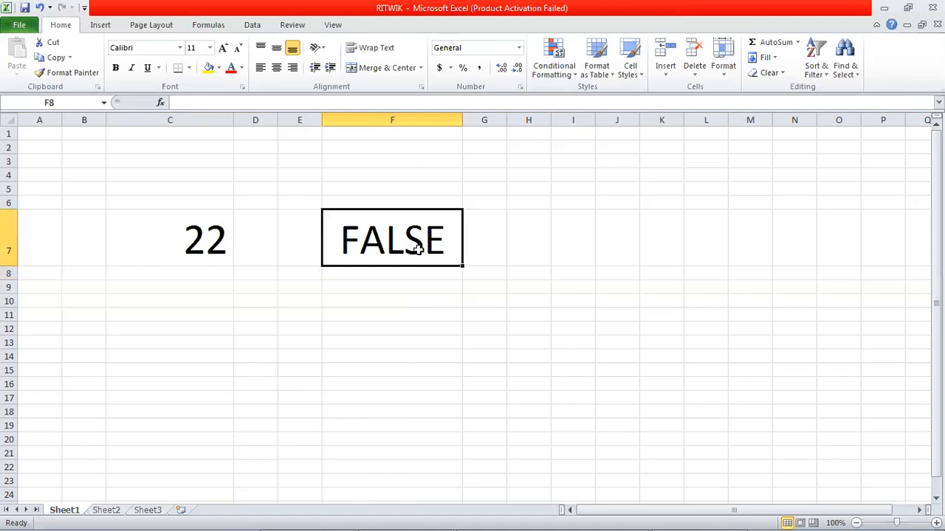